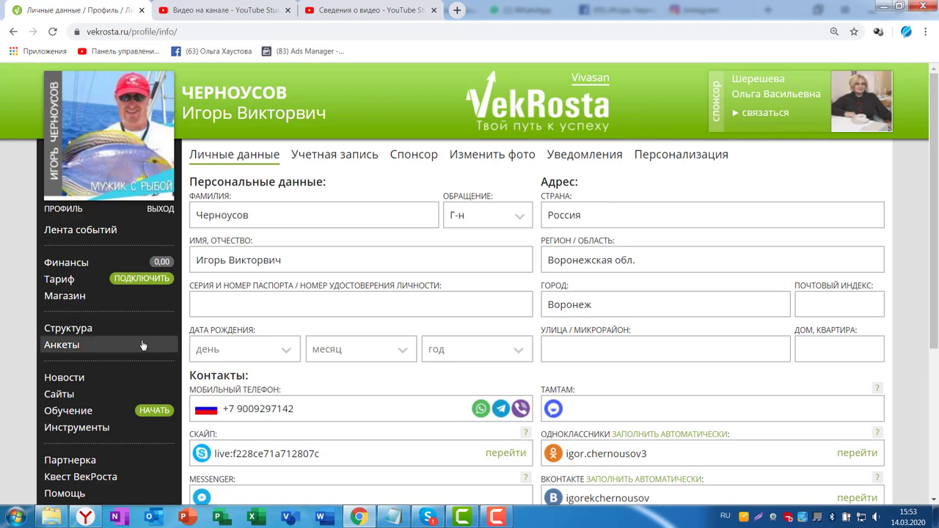
Open the list of training courses offered by sponsors ("Спонсоров") in the "Обучение" section.
scroll(151, 294, "down", 2)
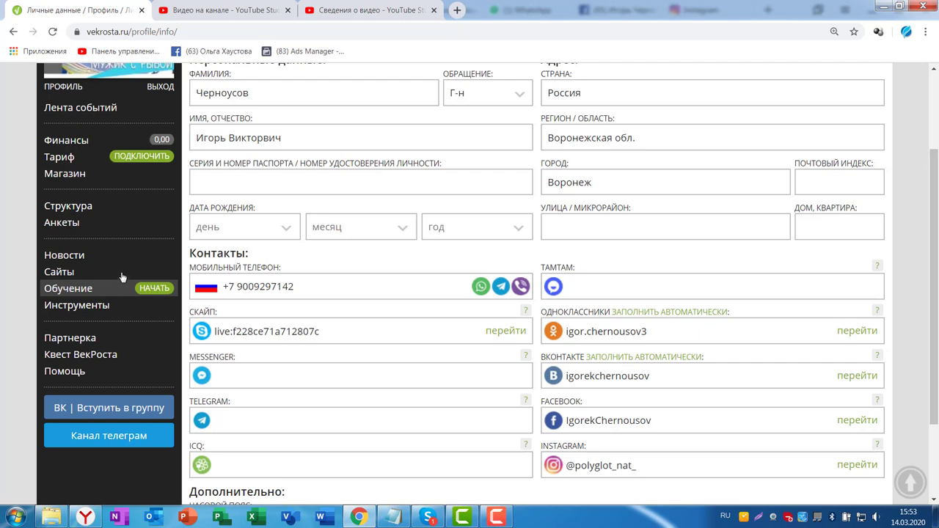
left_click(65, 290)
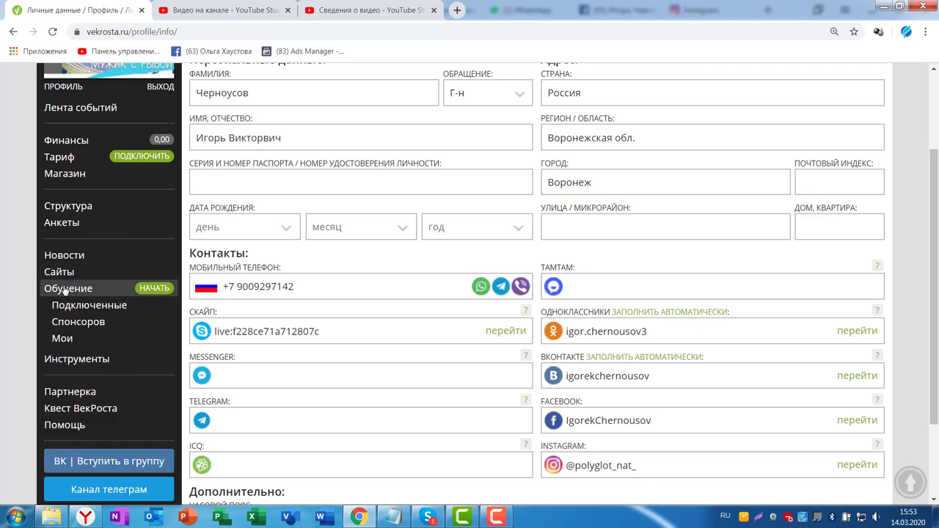
left_click(89, 327)
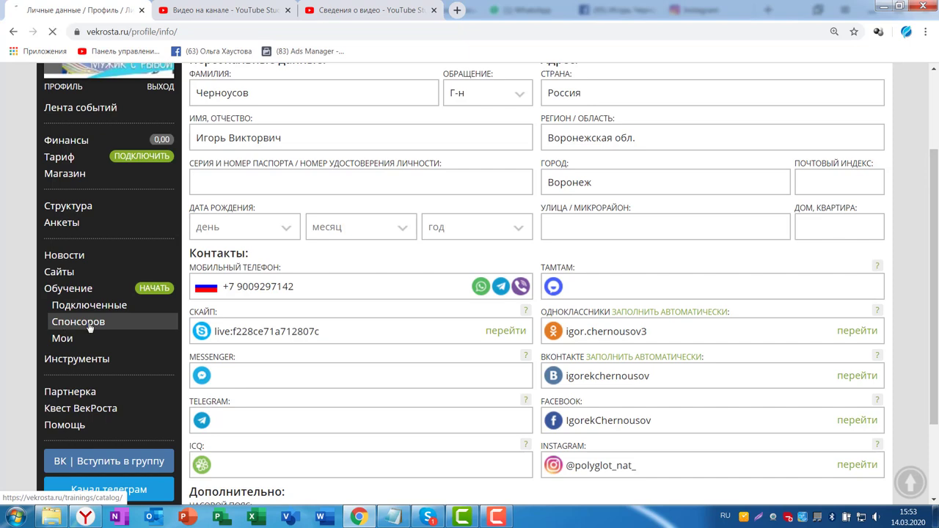
scroll(610, 280, "up", 2)
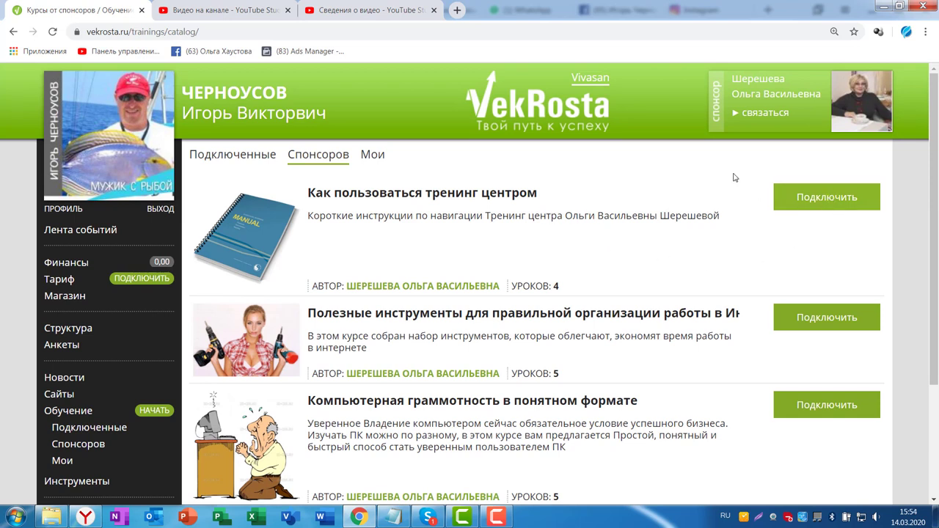
Connect the sponsor courses "Как пользоваться тренинг центром" and "Полезные инструменты для правильной организации работы в Интернет", confirming each.
left_click(831, 206)
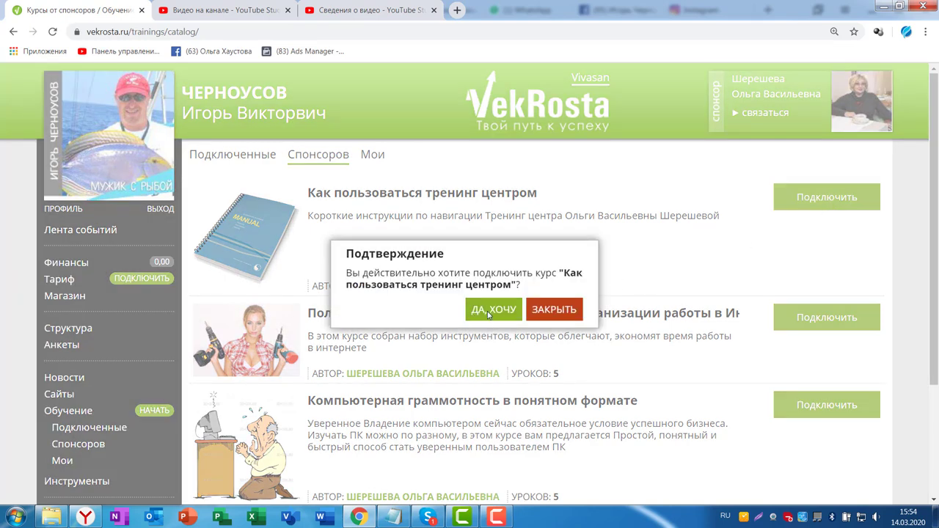
left_click(489, 309)
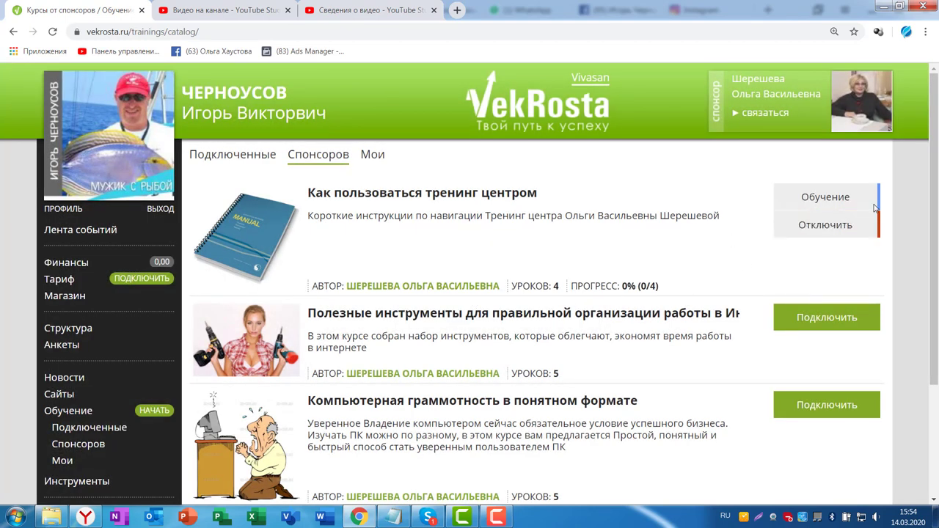
scroll(650, 209, "down", 1)
left_click(825, 257)
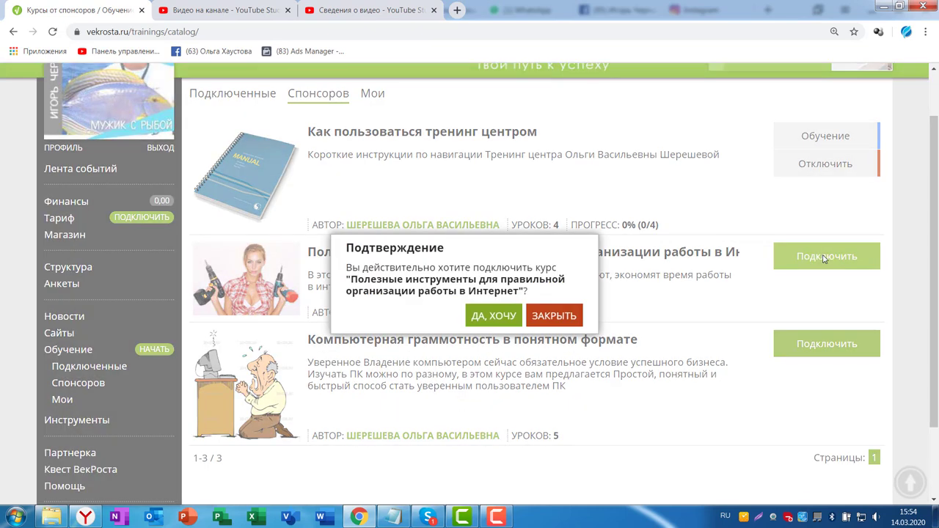
left_click(492, 322)
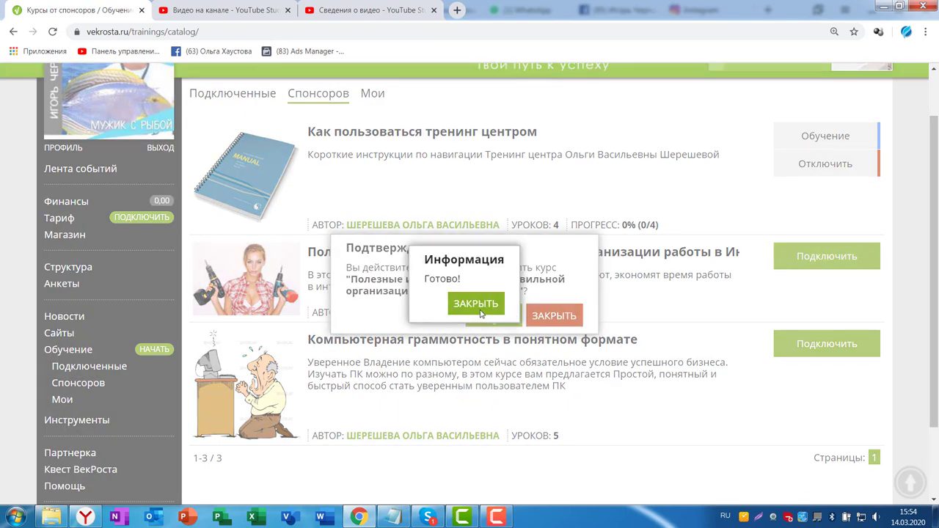
left_click(479, 308)
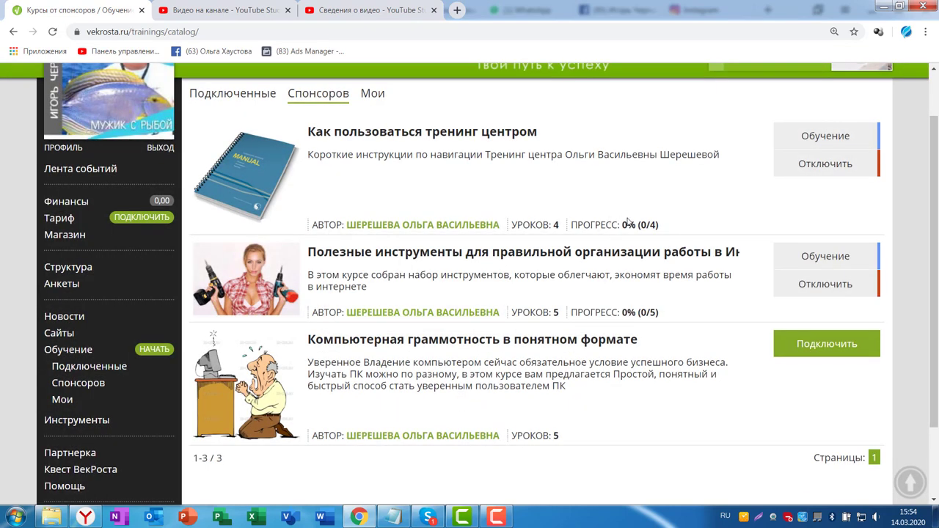
Connect the sponsor course "Компьютерная граммотность в понятном формате" and confirm the connection.
scroll(656, 225, "down", 2)
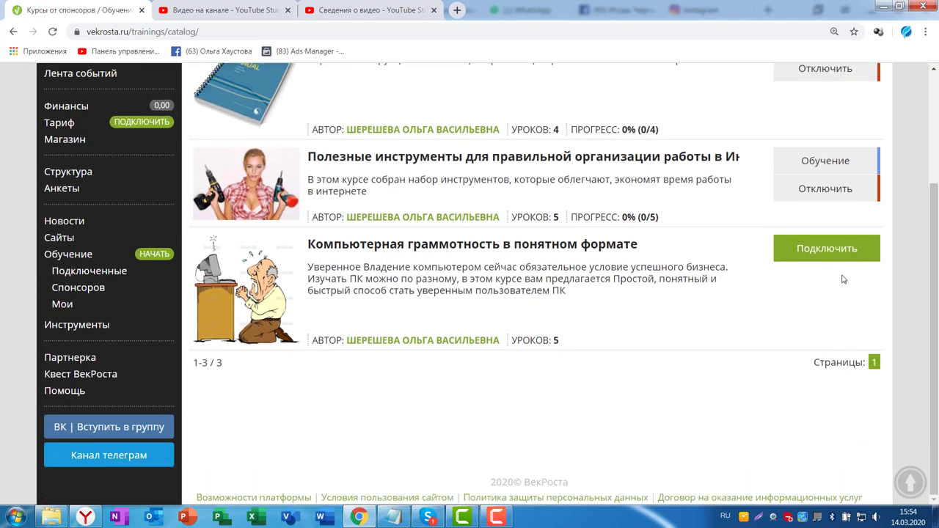
left_click(829, 249)
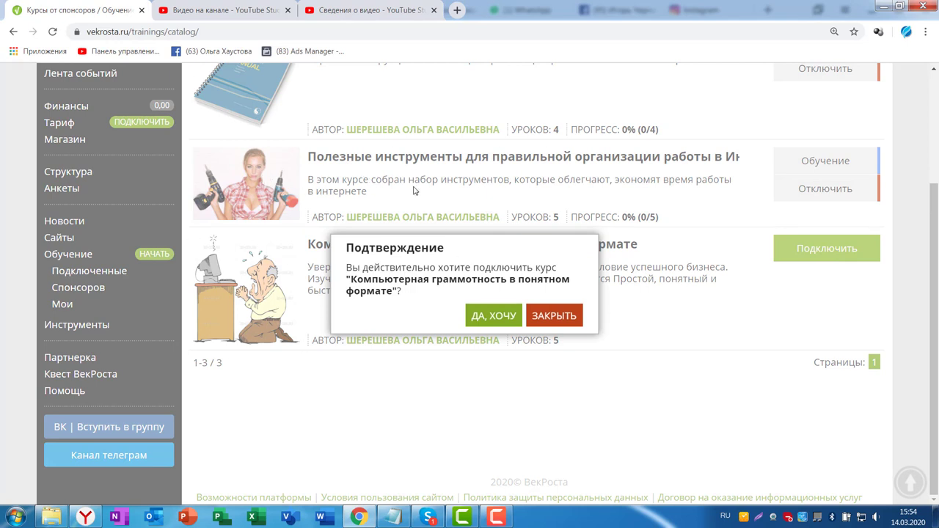
left_click(493, 316)
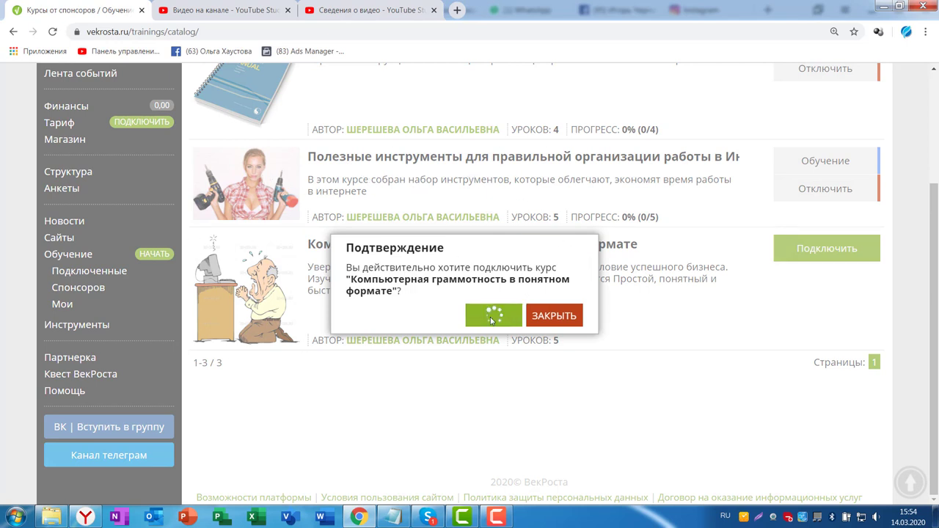
left_click(477, 305)
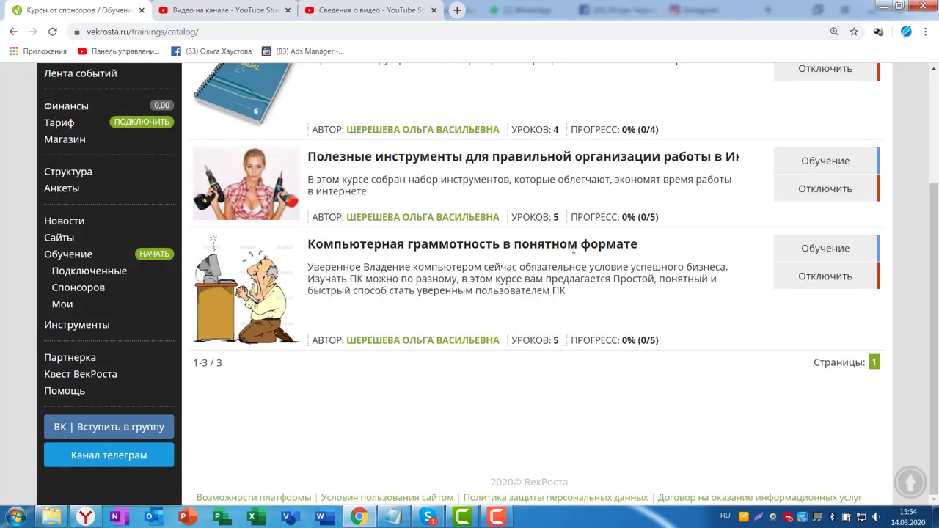
Open lesson 1 "Как правильно зарегистрироваться в ТЦ" of the course "Как пользоваться тренинг центром" and pause its video.
scroll(582, 261, "up", 2)
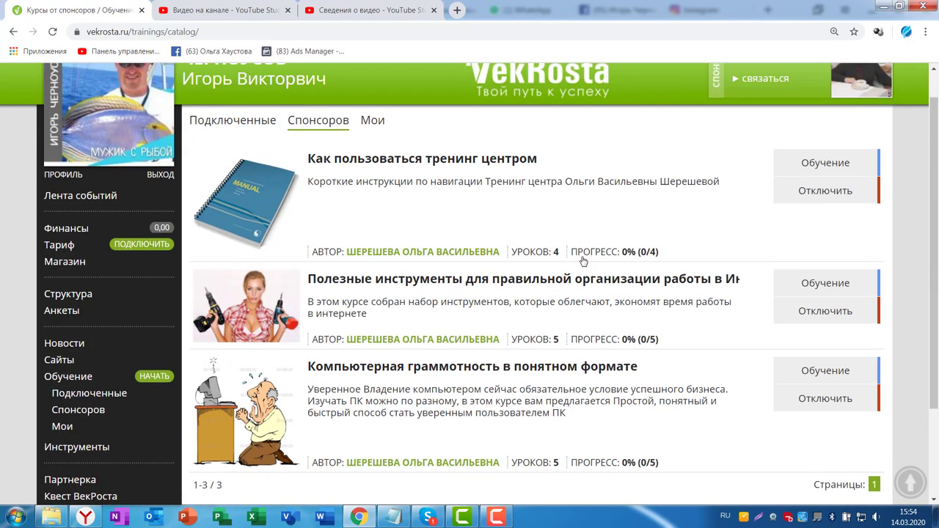
scroll(582, 261, "down", 2)
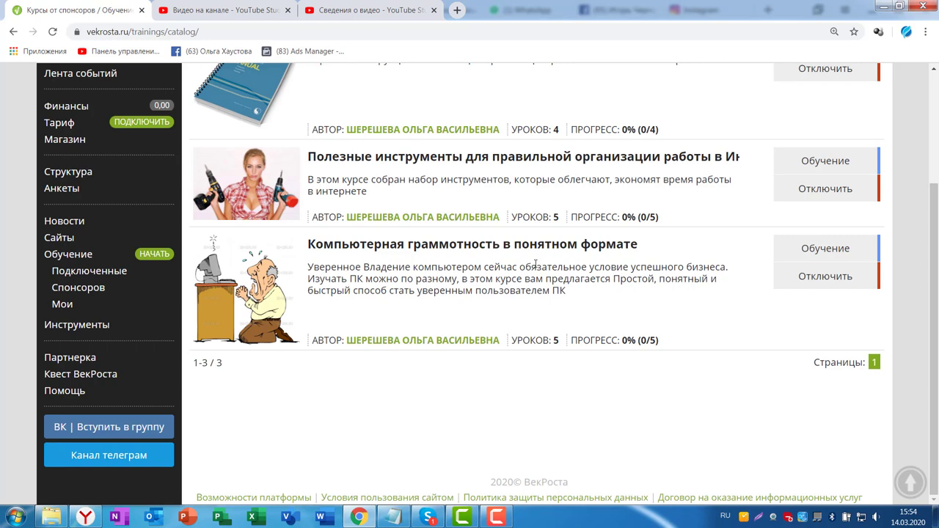
scroll(517, 273, "up", 2)
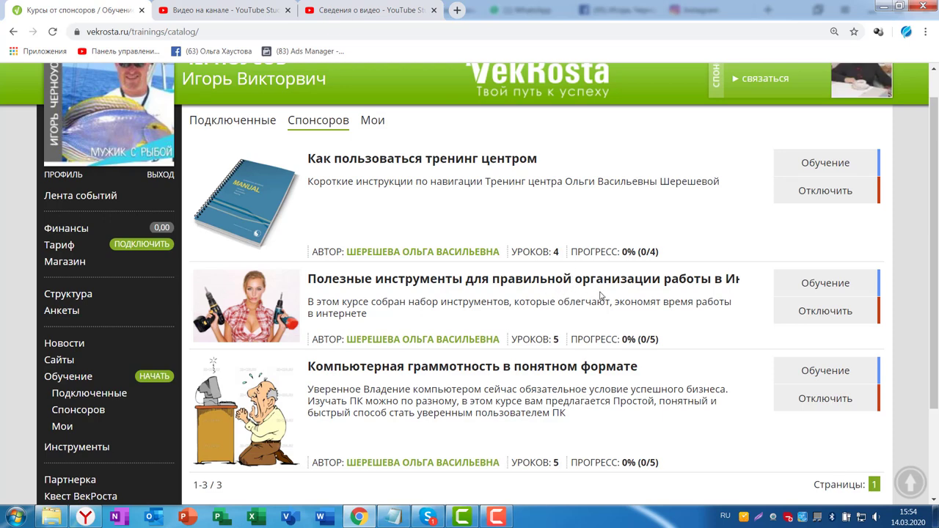
scroll(626, 205, "up", 1)
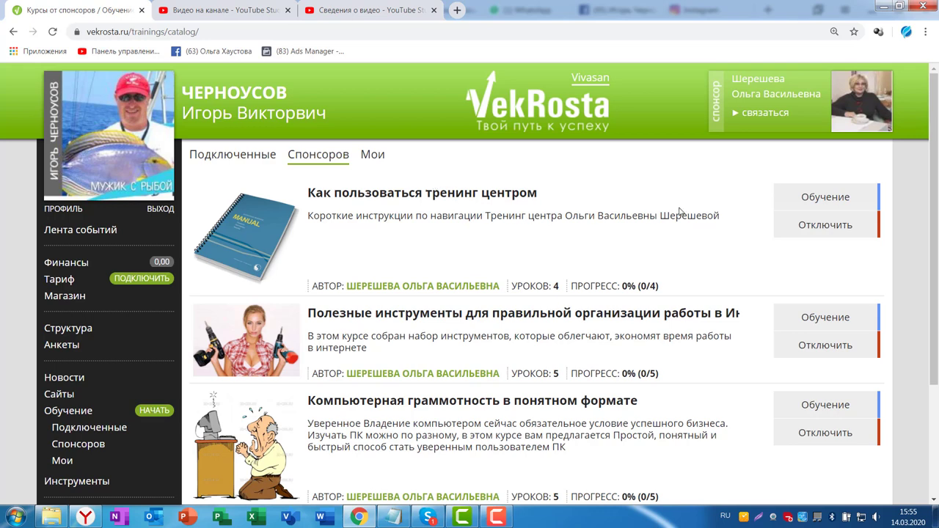
left_click(812, 201)
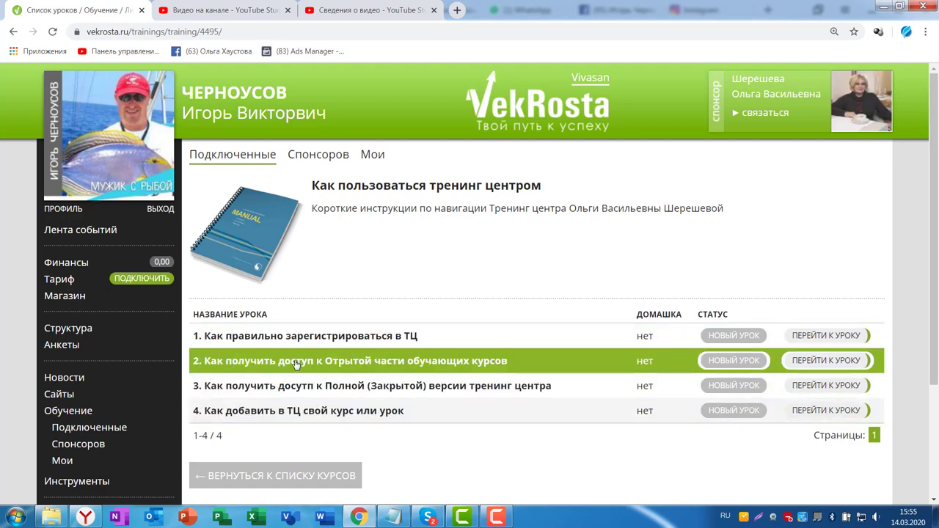
left_click(353, 339)
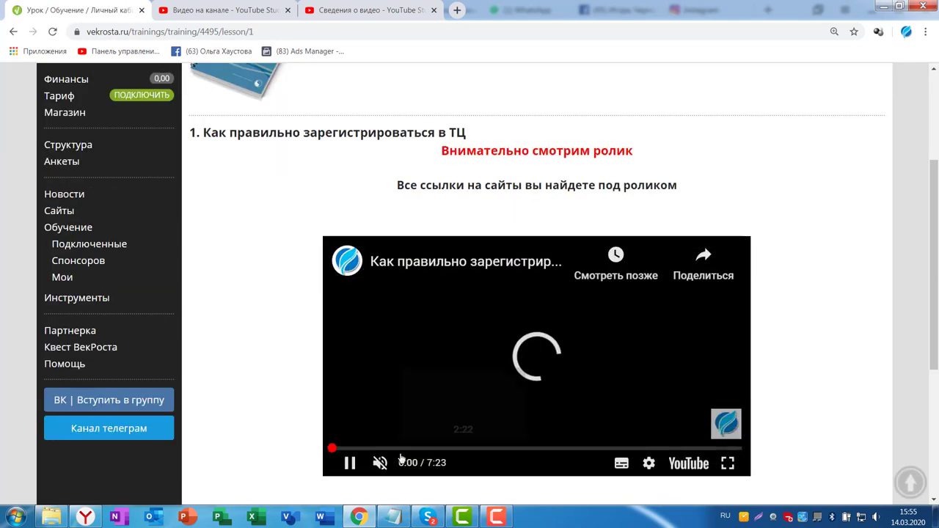
left_click(350, 463)
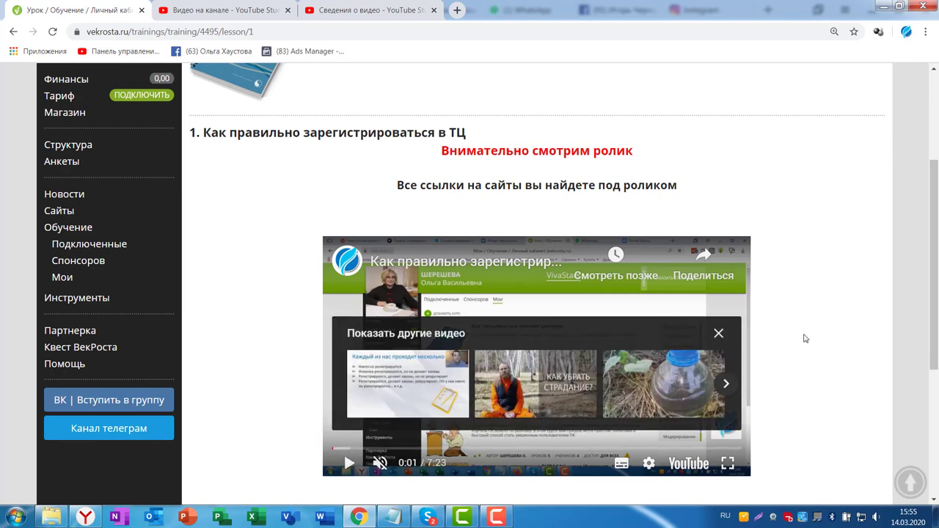
Examine the lesson page, including the title, the video, the link beneath it and the option for marking the lesson as studied.
scroll(384, 343, "down", 2)
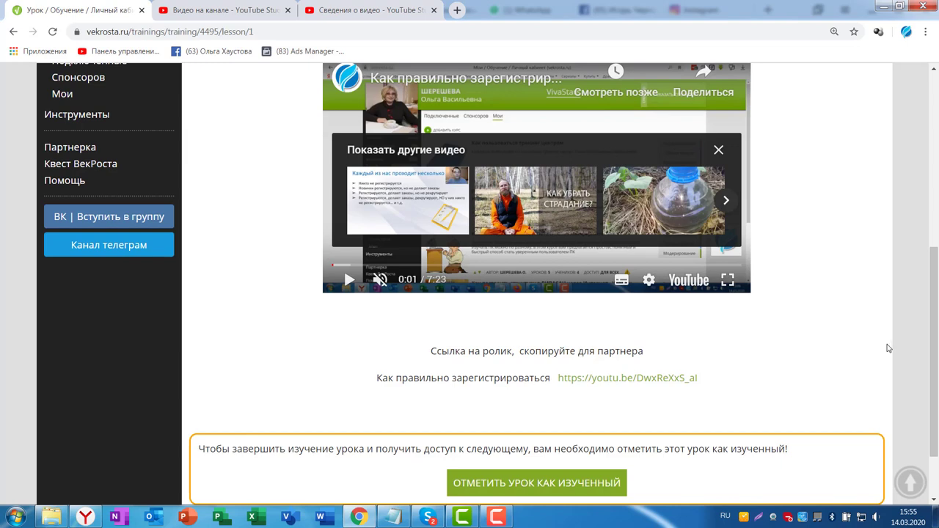
scroll(888, 348, "down", 1)
scroll(814, 264, "up", 2)
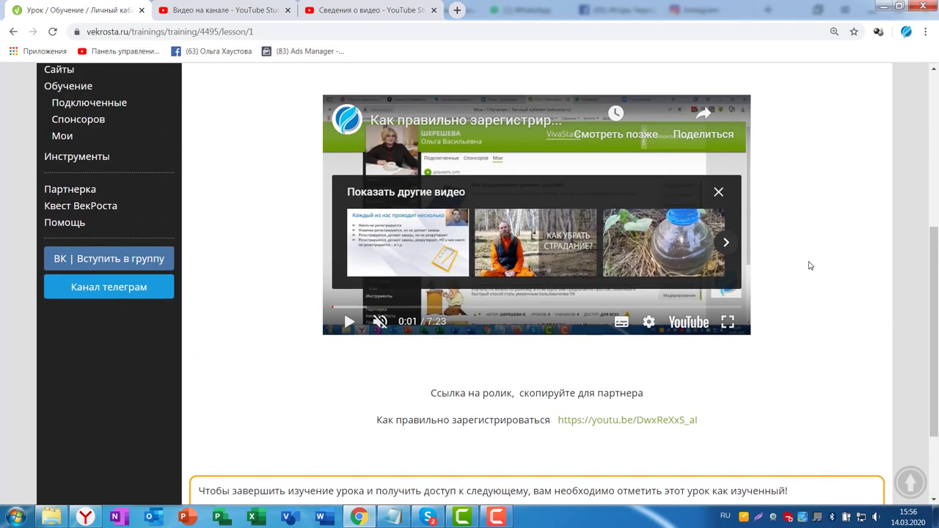
scroll(814, 264, "down", 2)
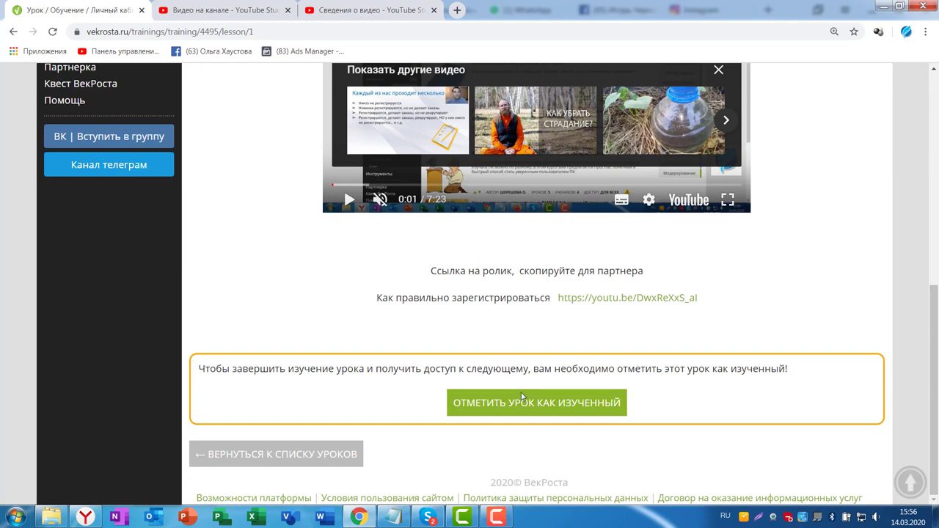
scroll(654, 324, "up", 3)
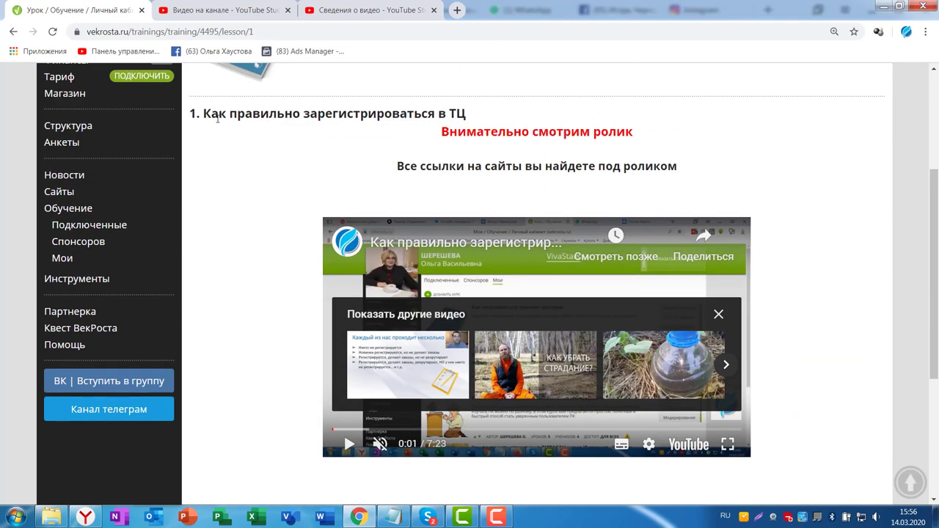
scroll(803, 293, "down", 3)
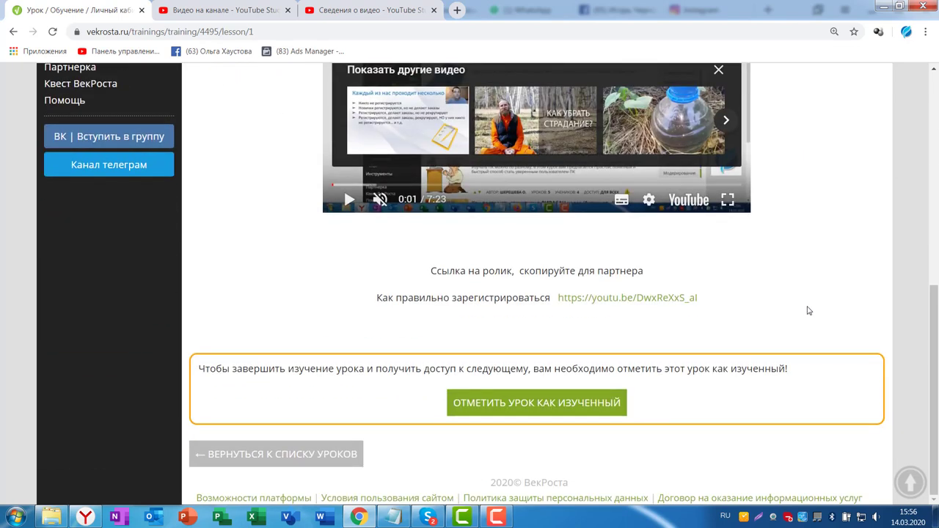
scroll(804, 315, "up", 6)
scroll(797, 242, "down", 3)
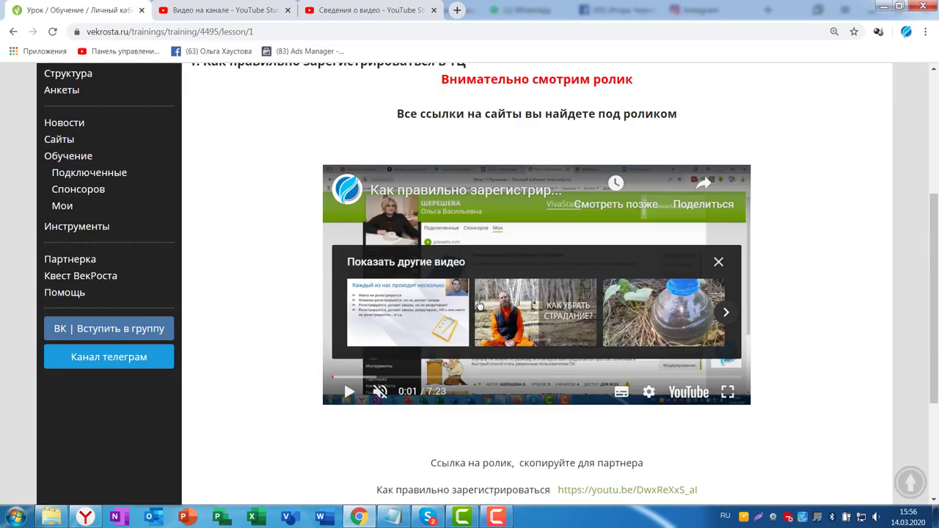
Go back to the list of connected courses and open "Полезные инструменты для правильной организации работы в Интернет".
key("alt+Left")
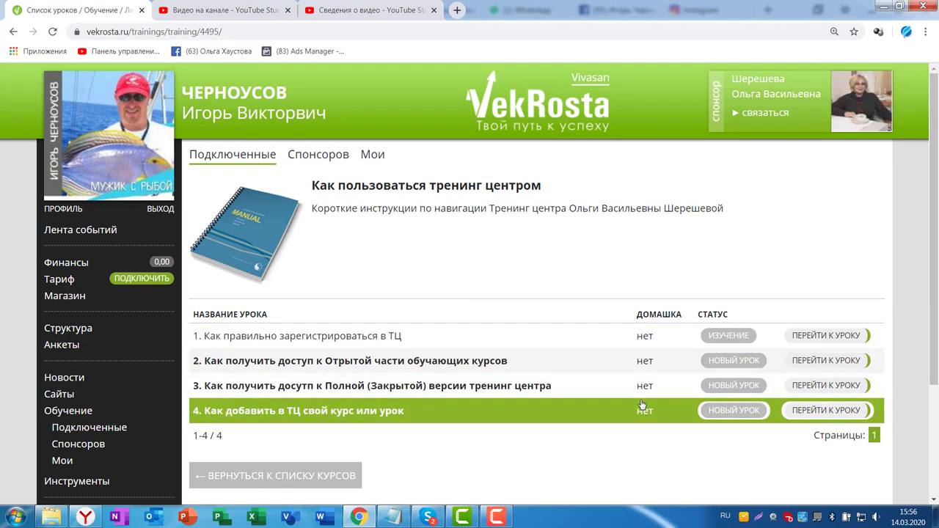
scroll(539, 256, "down", 2)
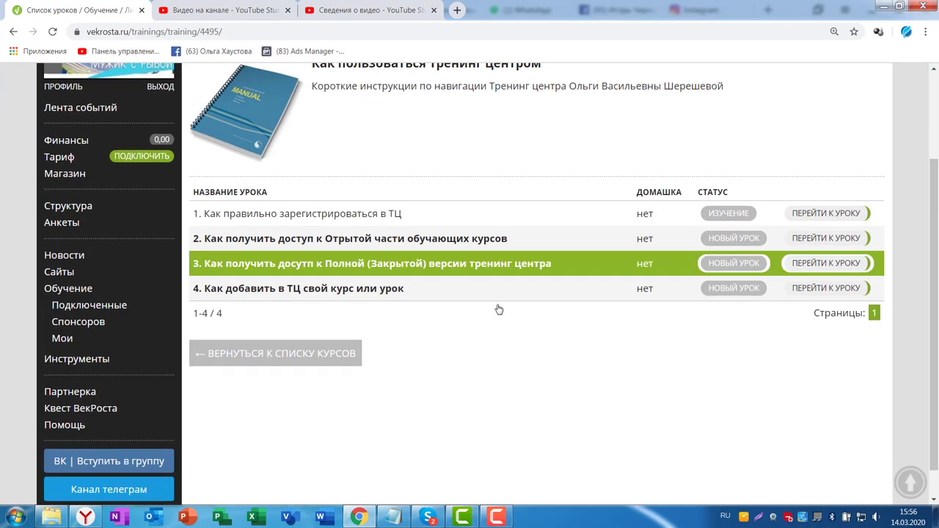
left_click(259, 351)
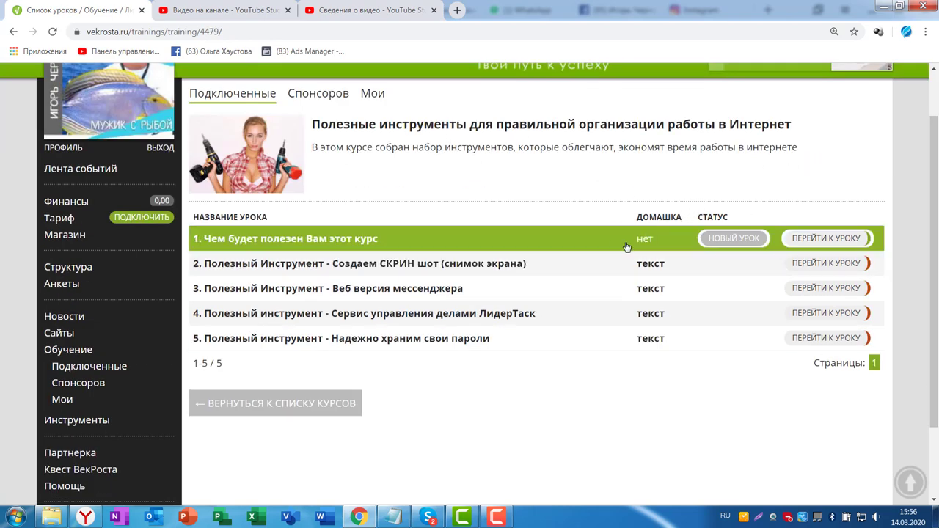
Open lesson 1 "Чем будет полезен Вам этот курс", pause its video and mark the lesson as studied, confirming the change.
left_click(367, 240)
scroll(663, 269, "down", 3)
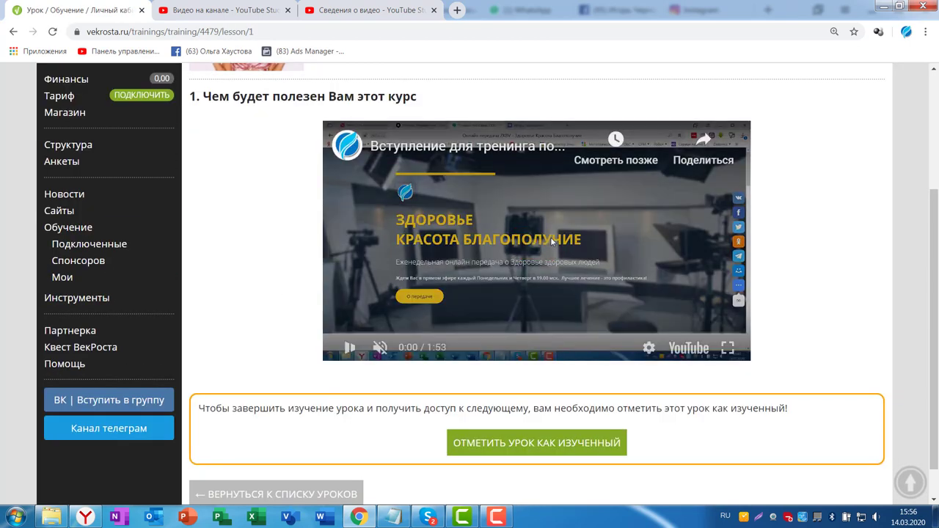
left_click(726, 248)
scroll(734, 308, "down", 2)
left_click(571, 403)
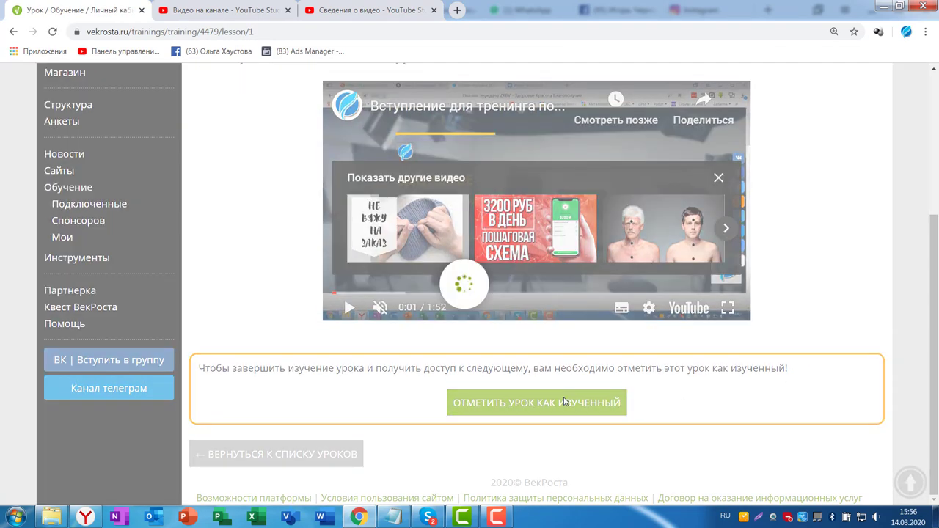
left_click(533, 310)
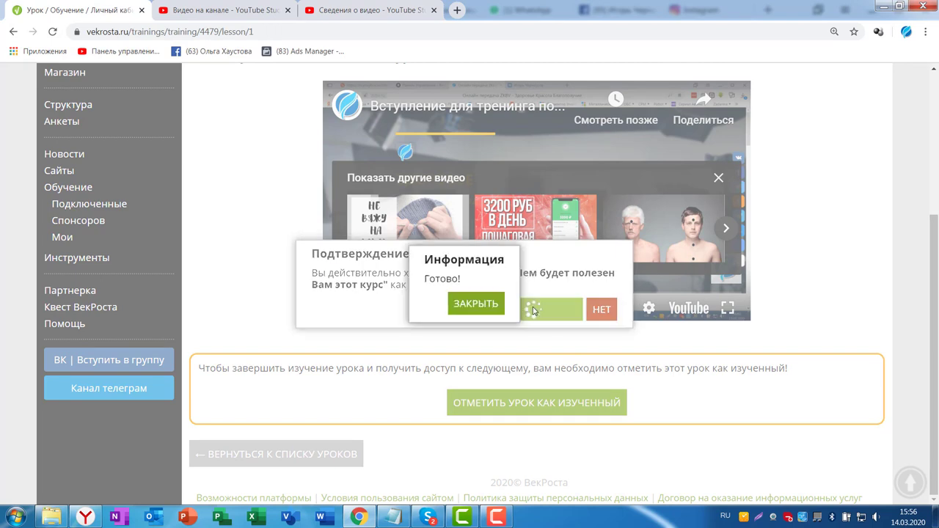
left_click(477, 305)
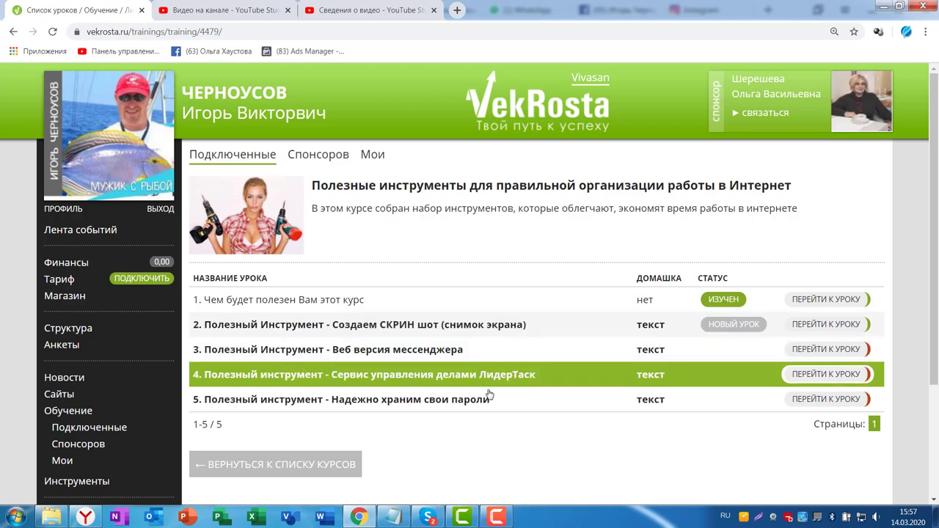
Try to open lesson 4 about ЛидерТаск, dismiss the notice, and open lesson 2 "Полезный Инструмент - Создаем СКРИН шот (снимок экрана)".
left_click(414, 377)
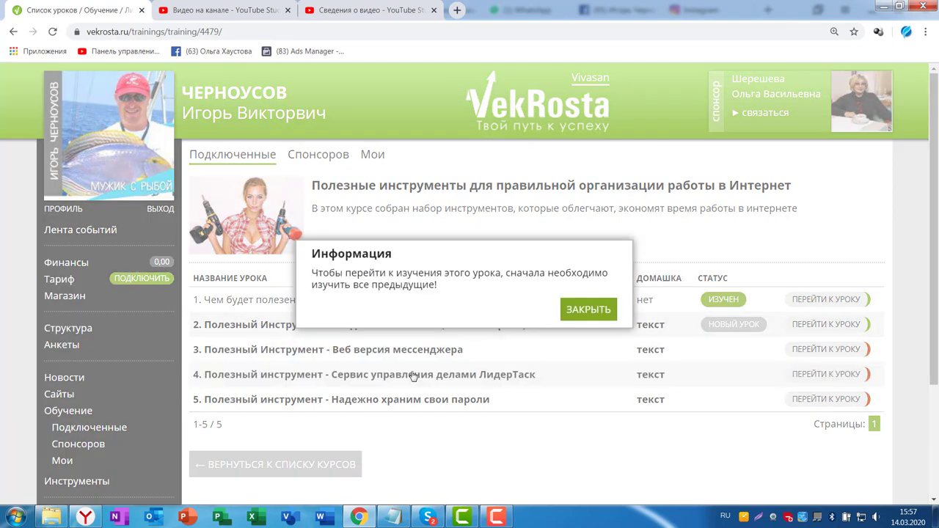
left_click(593, 314)
left_click(464, 330)
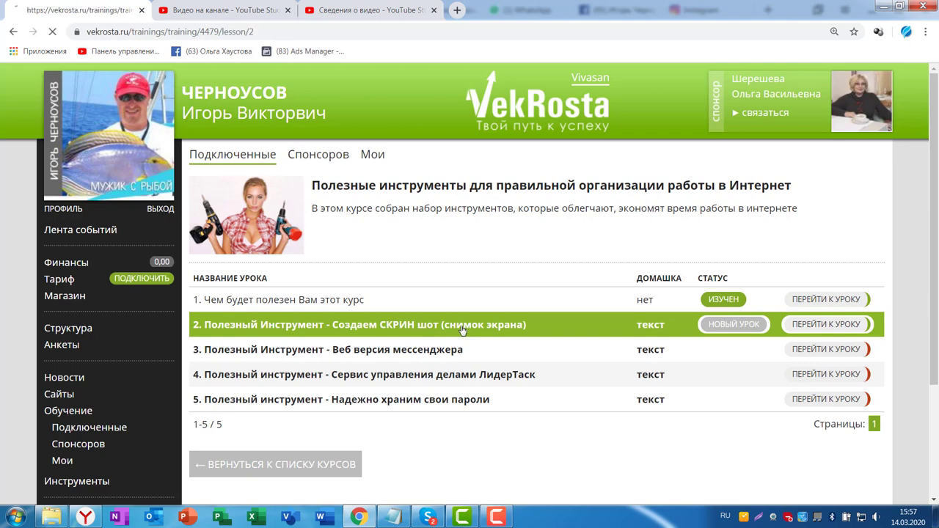
Start the lesson 2 video about making screenshots and pause it.
scroll(609, 248, "down", 3)
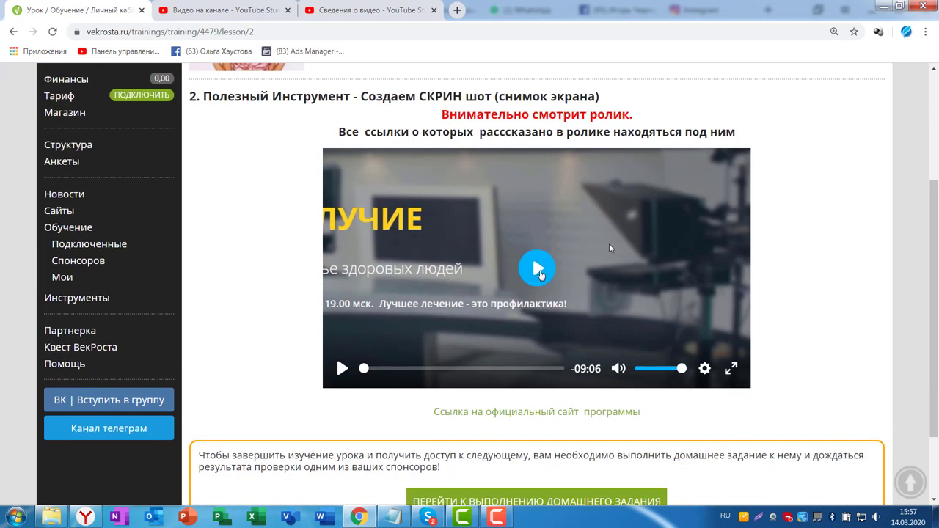
left_click(541, 270)
scroll(873, 266, "down", 2)
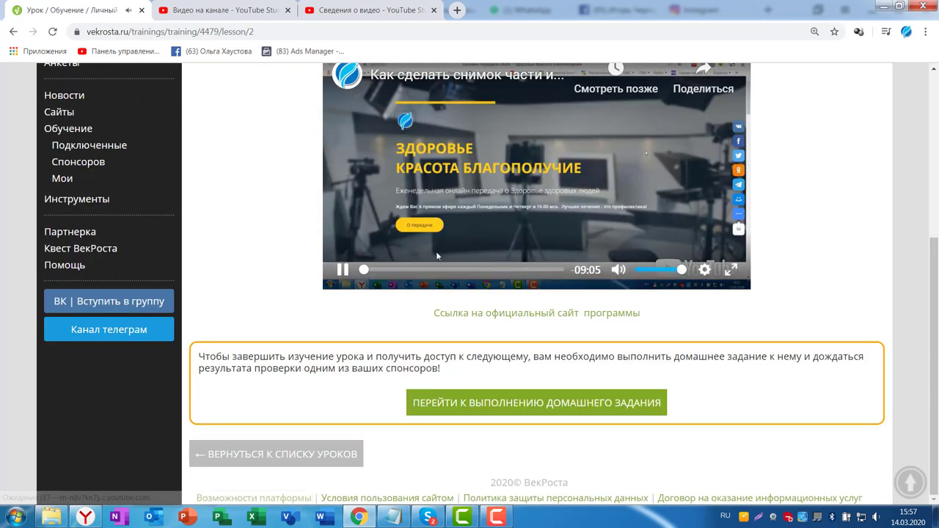
left_click(342, 269)
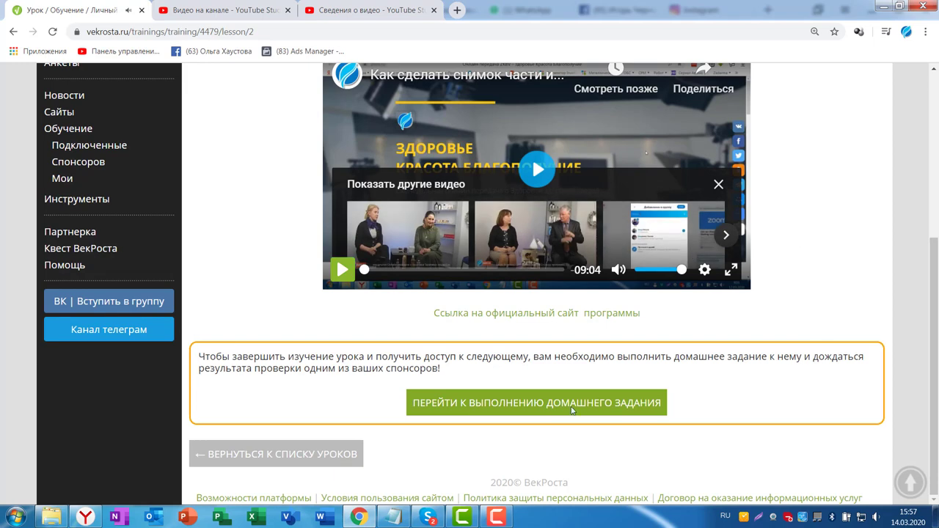
Go to the homework for lesson 2 and read through the assignment text.
left_click(478, 406)
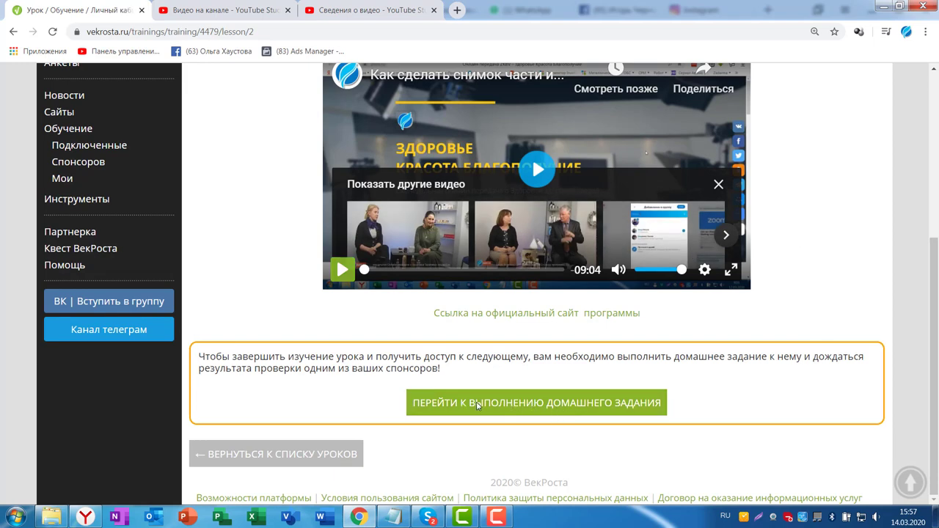
scroll(802, 268, "down", 2)
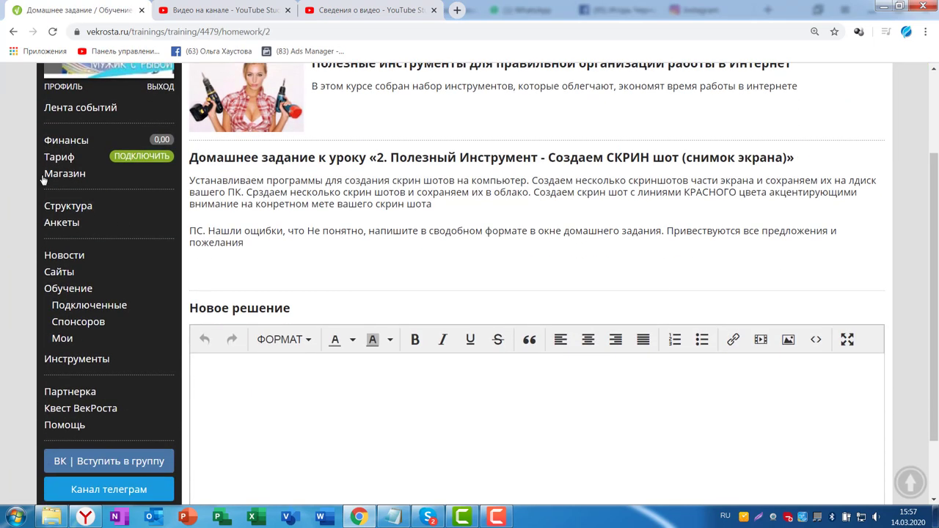
left_click_drag(191, 179, 275, 261)
left_click(446, 283)
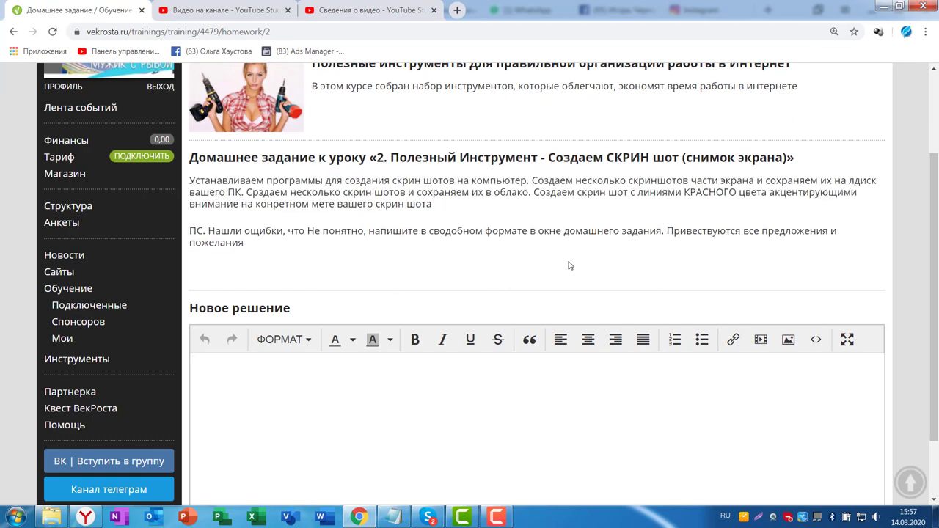
Write "Привет" and, below it, "Роров ыфловлфы до ылоа лоыдл олдыов алдылоп ывлдоп лрывлдоп длыво дл" as the new homework solution.
scroll(320, 324, "down", 1)
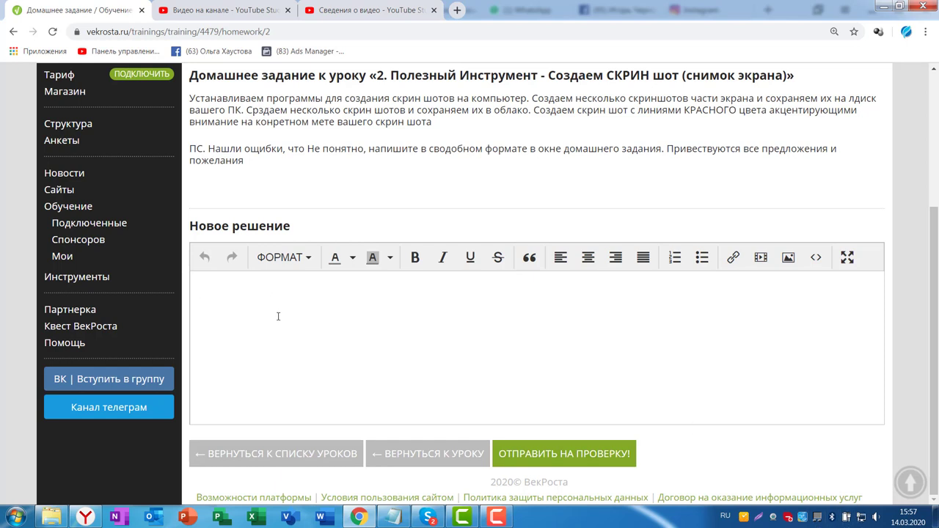
type("Привет")
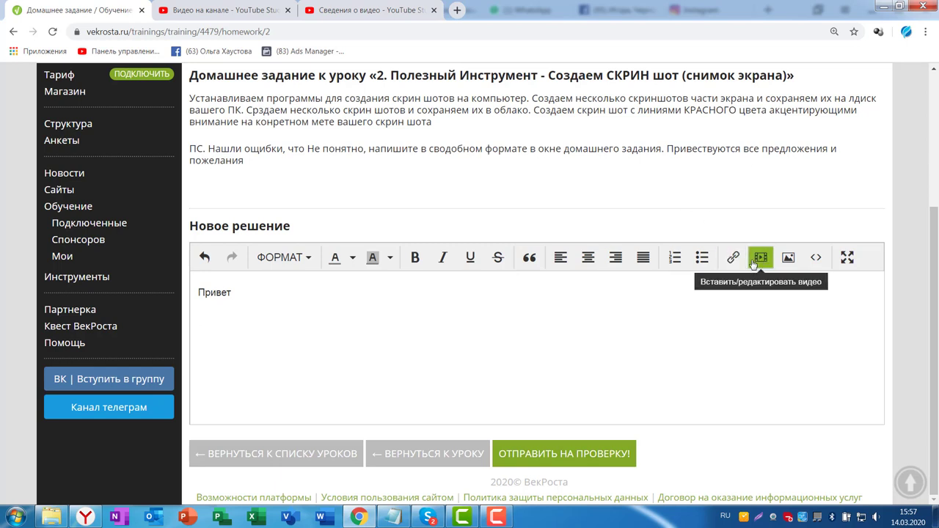
scroll(650, 250, "up", 3)
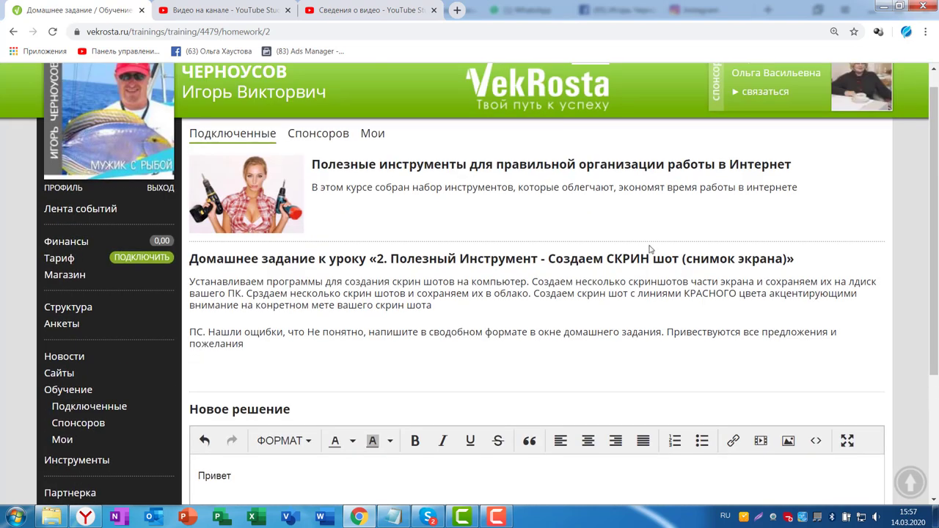
scroll(770, 331, "down", 3)
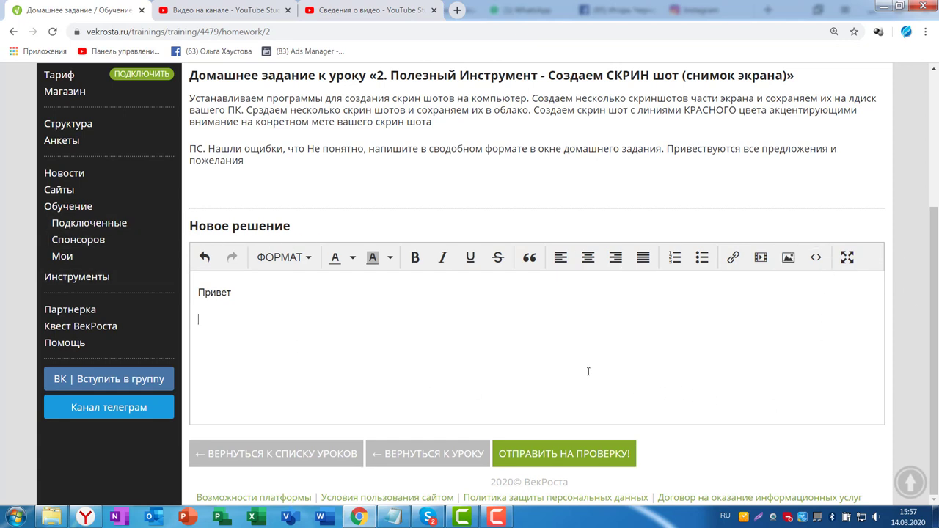
key("Return")
type("Роров ыфловлфы до ылоа лоыдл олдыов алды")
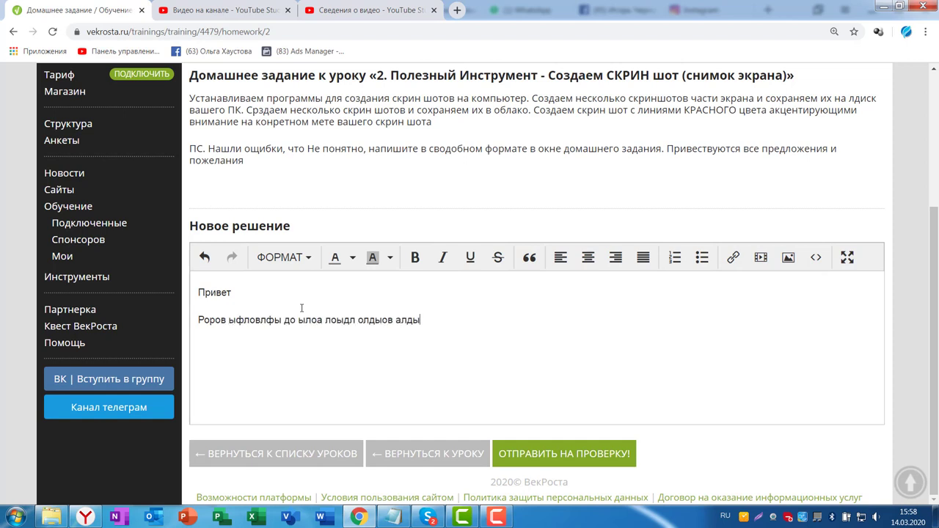
type("лоп ывлдоп лрывлдоп длыво дл")
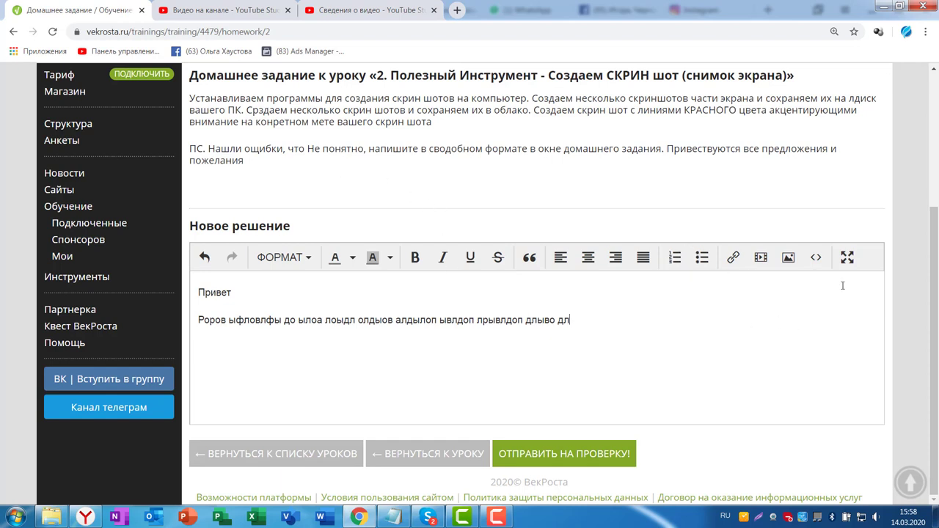
Submit the homework solution for review, dismissing the notice, and return to the course's lesson list.
left_click(578, 464)
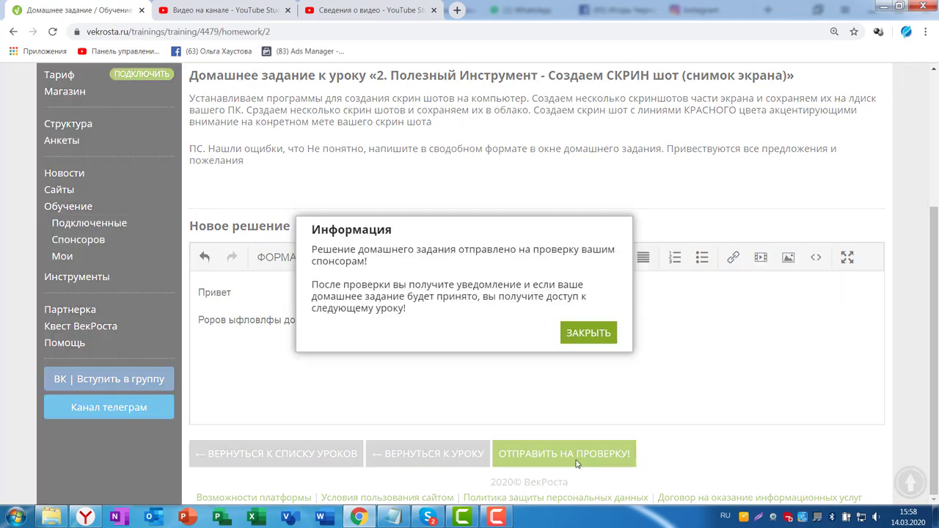
left_click(600, 339)
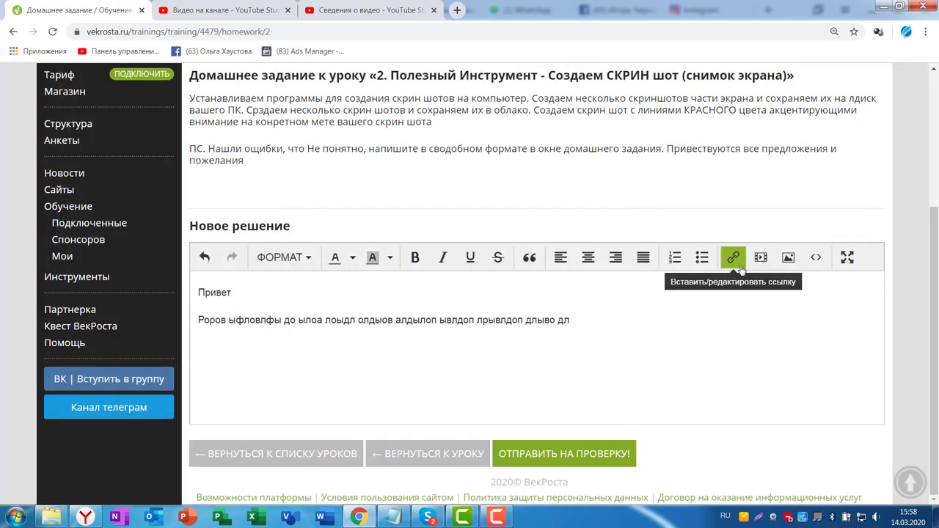
scroll(797, 335, "up", 3)
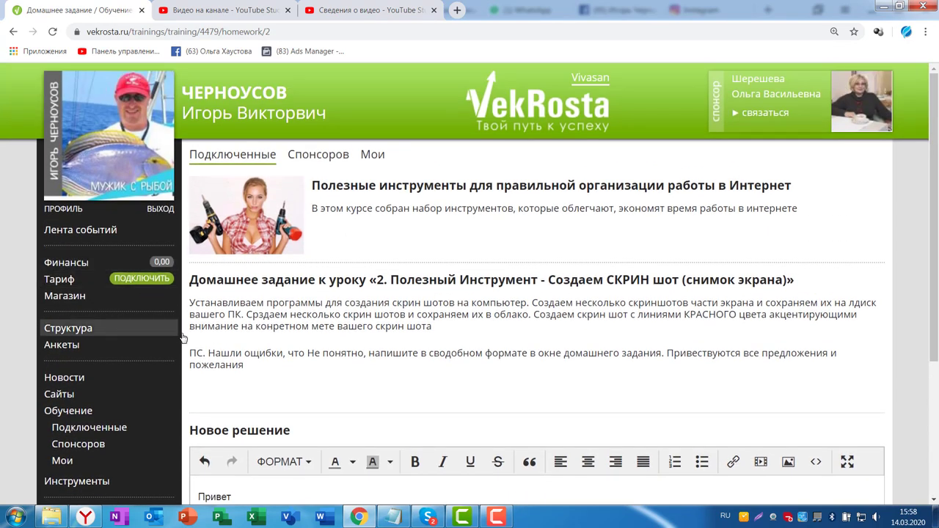
scroll(360, 377, "down", 3)
left_click(236, 459)
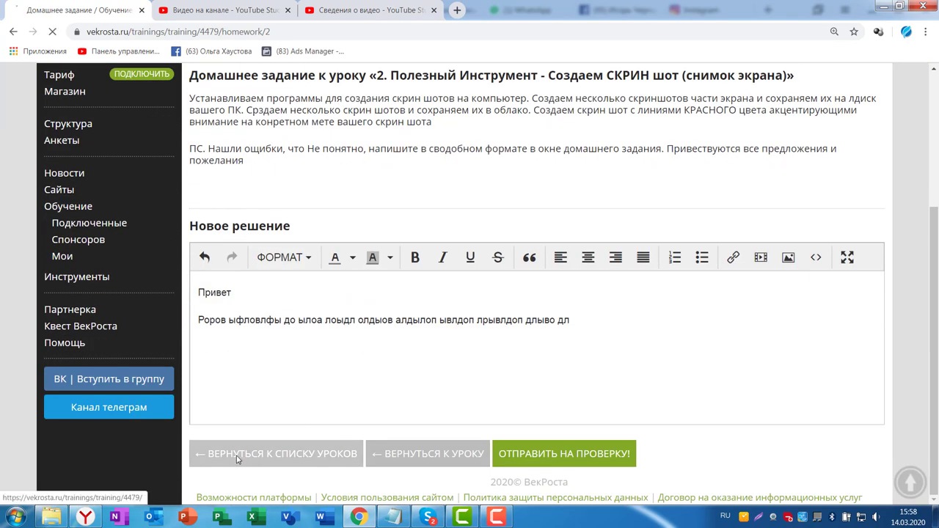
Check the status of lesson 2, then go back to the connected courses and review their progress.
mouse_move(722, 328)
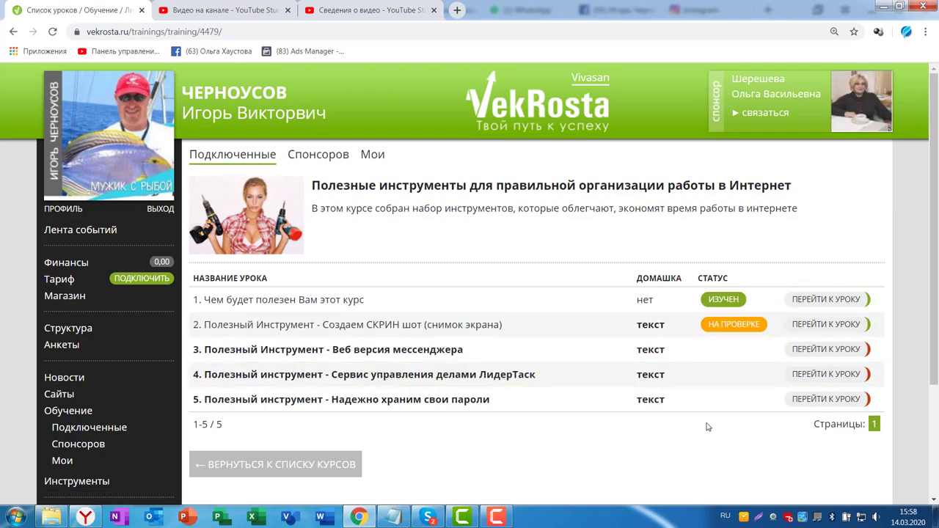
key("alt+Left")
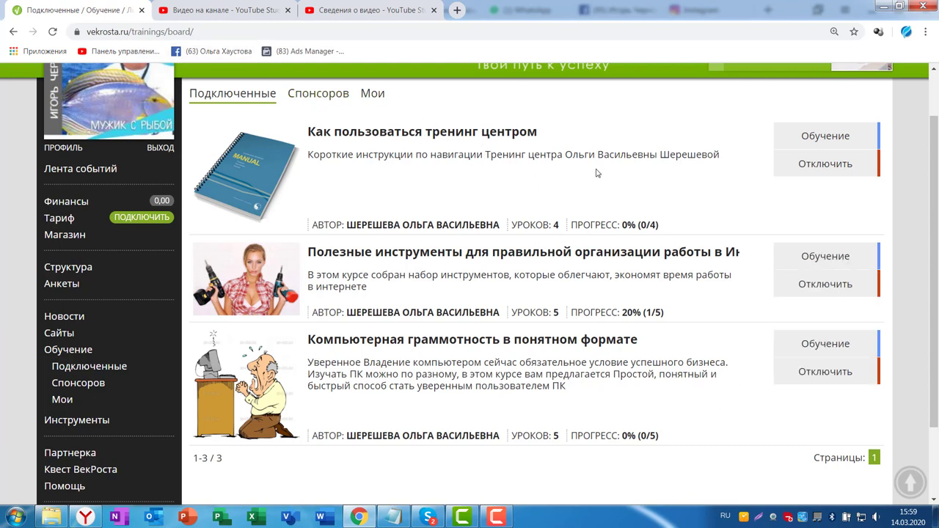
scroll(635, 175, "down", 1)
scroll(652, 232, "up", 2)
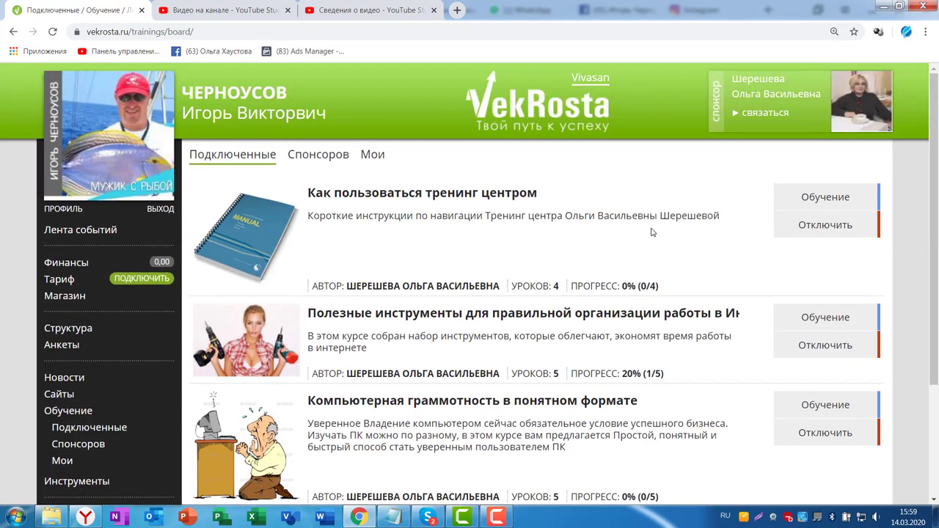